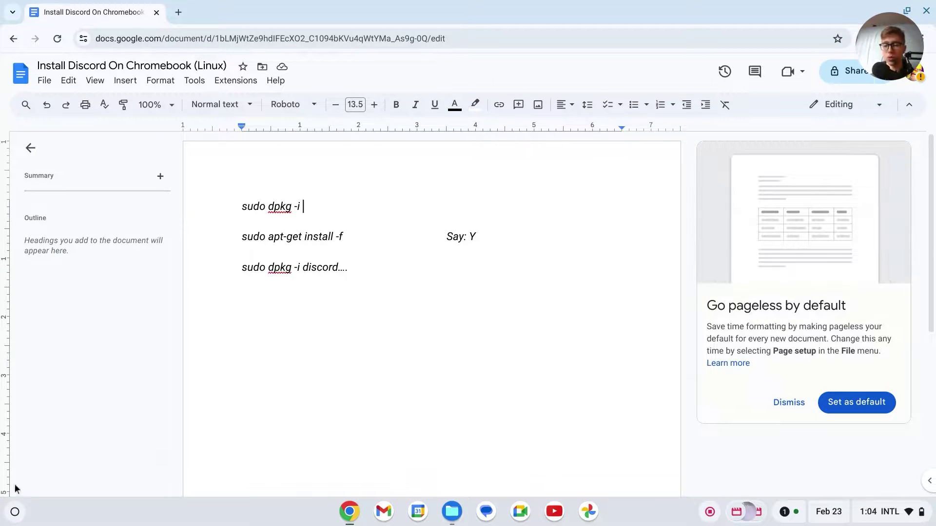
Search the Play Store for 'discord' and open Discord's app page.
click(14, 512)
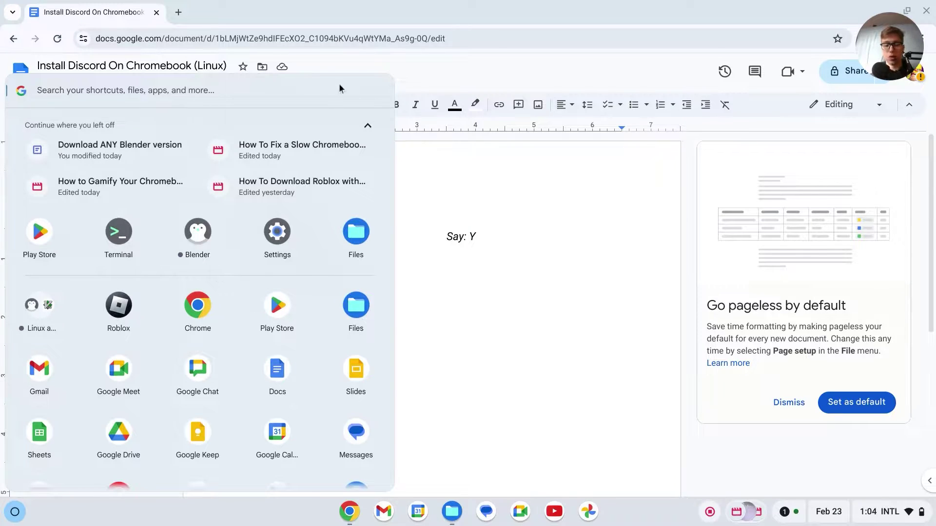
text(play)
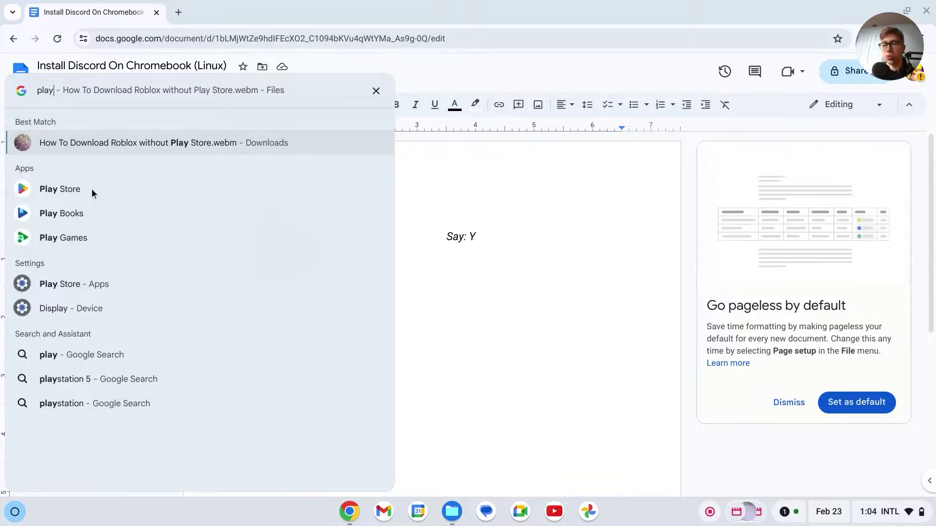
click(92, 188)
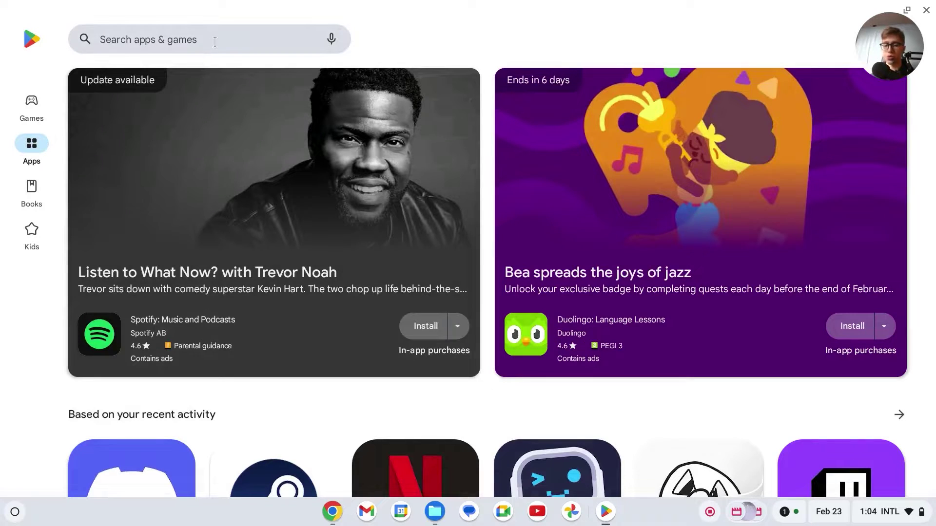
click(215, 41)
text(discofd)
key(BackSpace)
key(BackSpace)
text(rd)
key(Return)
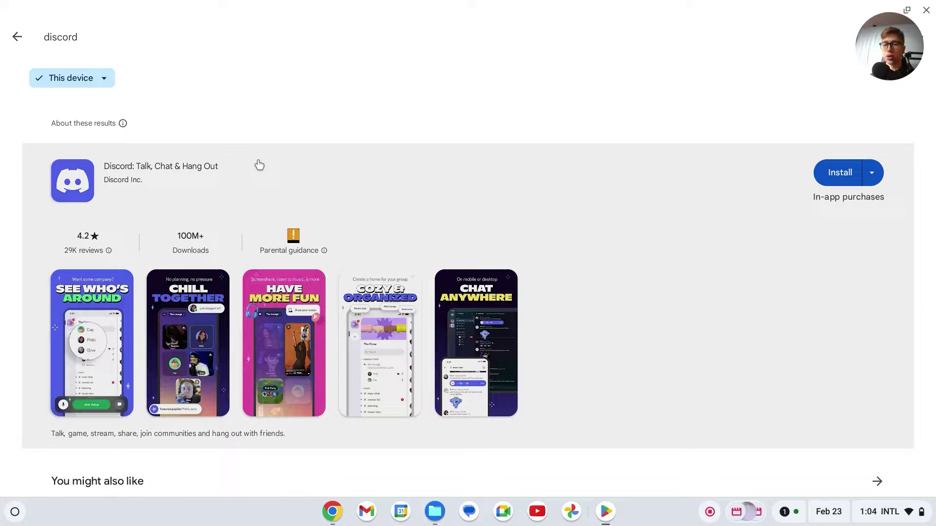
click(258, 165)
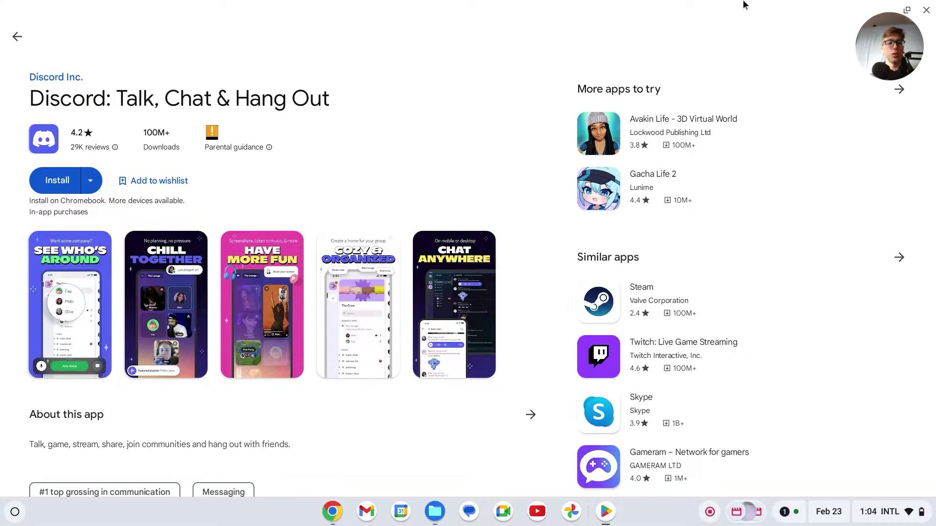
Close the Play Store and go to the Developers section of Settings.
click(926, 10)
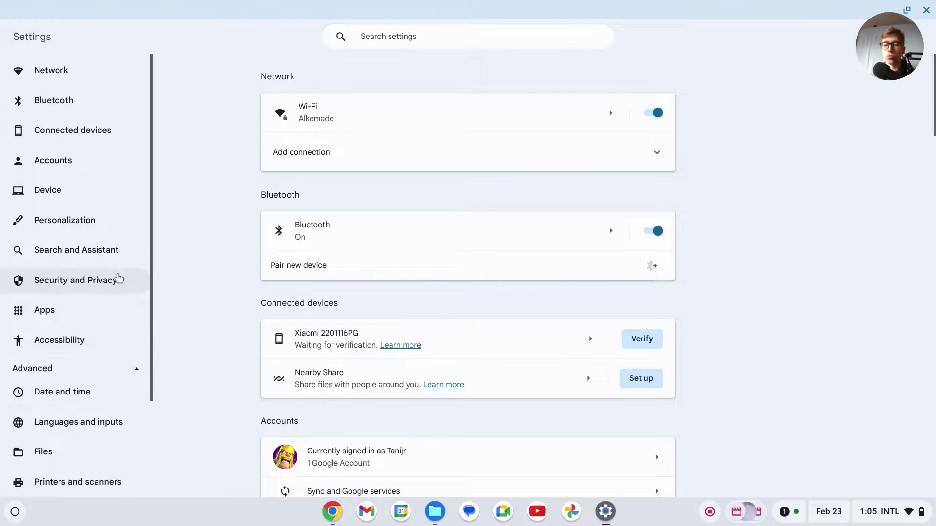
scroll(119, 278, down, 3)
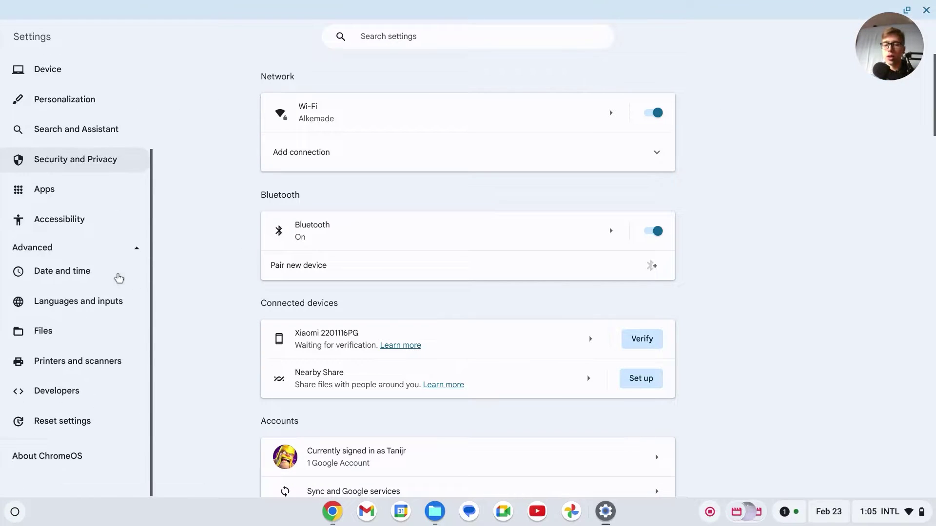
click(42, 390)
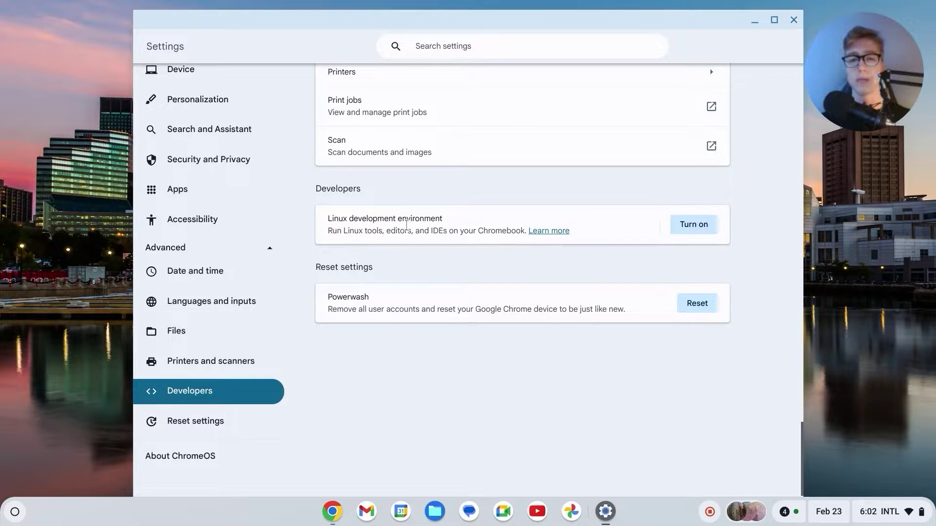
Install the Linux development environment with the recommended 10.0 GB disk, then close Settings.
click(689, 229)
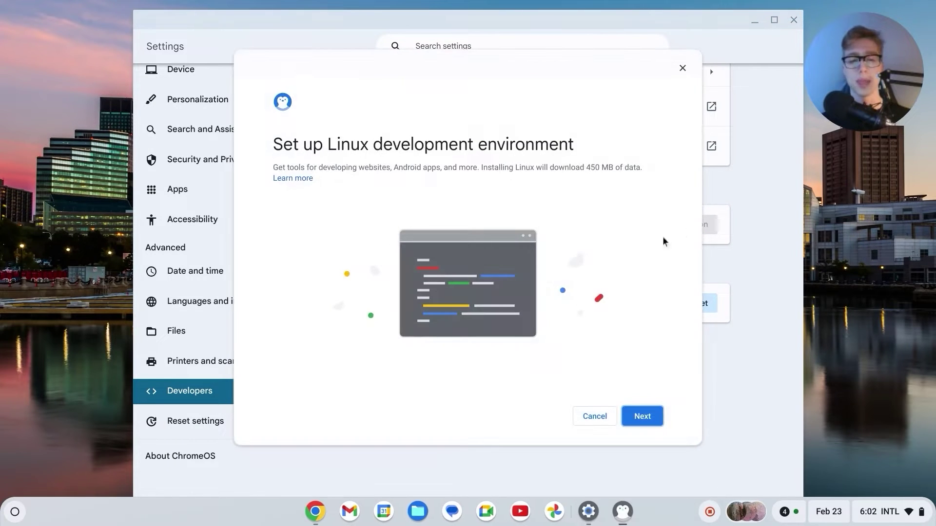
click(640, 416)
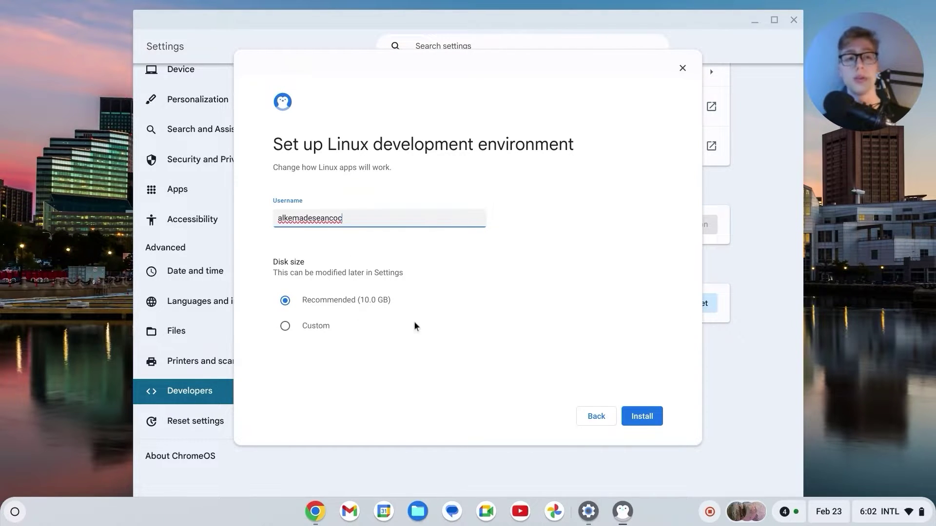
click(641, 417)
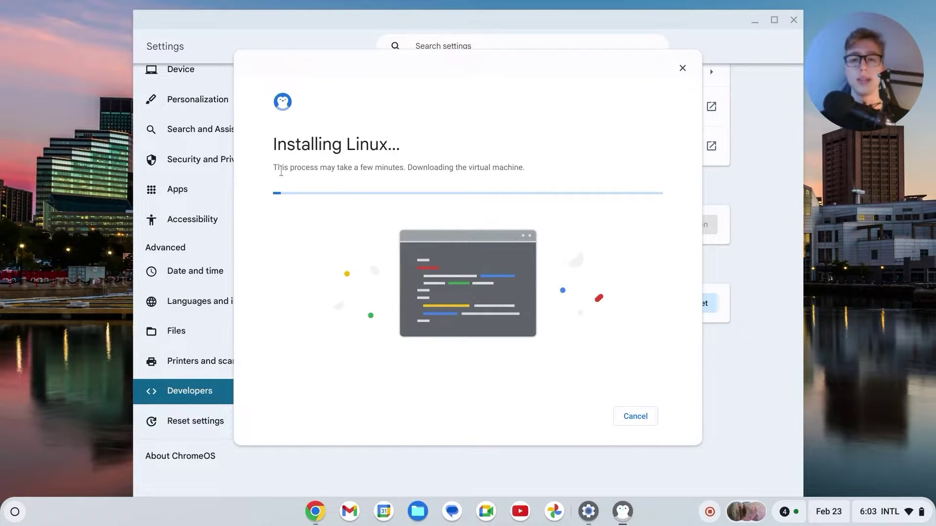
key(ctrl+w)
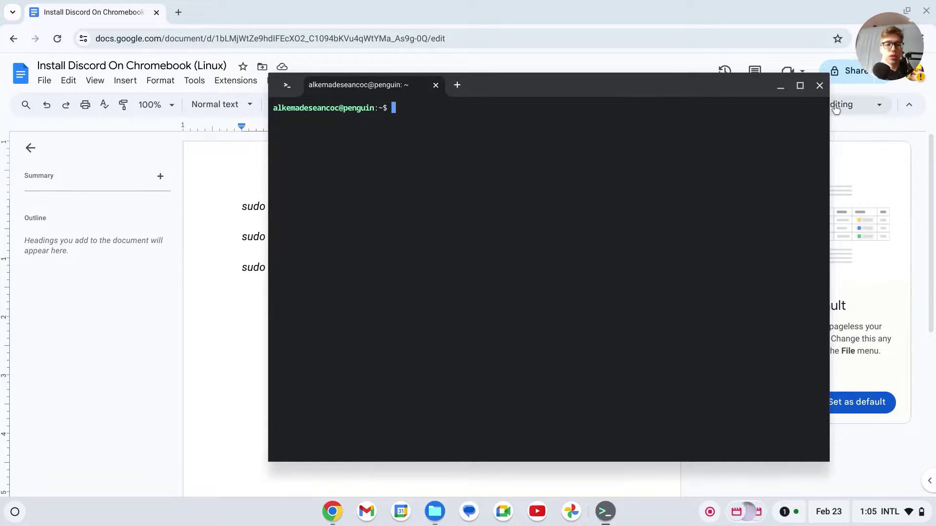
Relaunch Terminal from the launcher, connect to penguin, and move the window up-left.
click(820, 86)
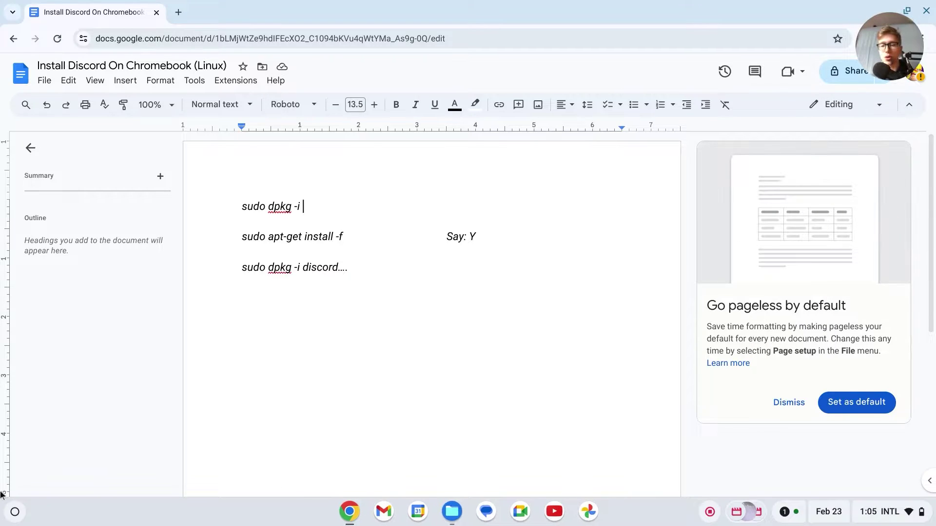
click(15, 512)
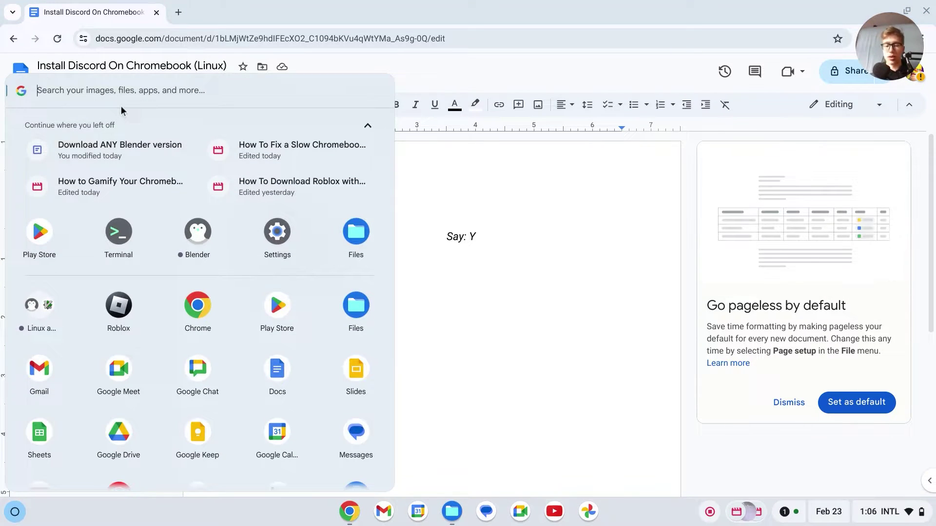
text(terminal)
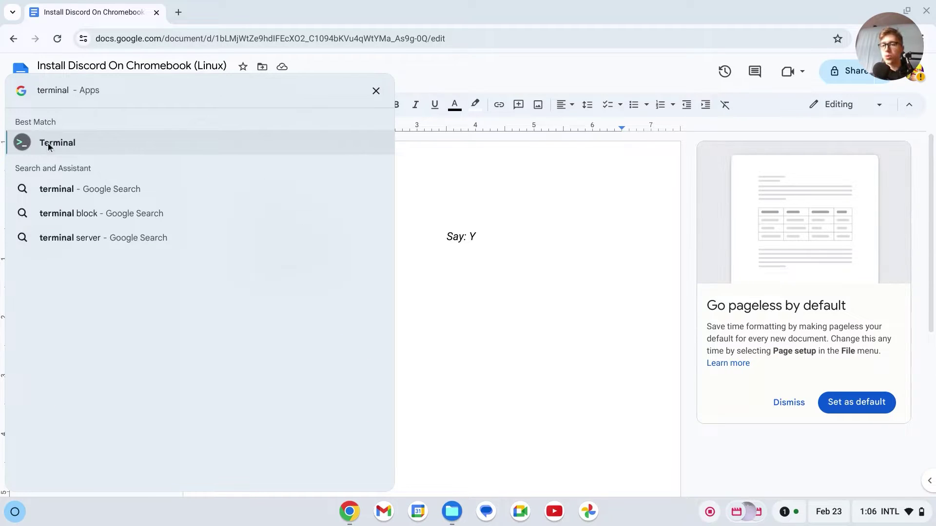
click(55, 143)
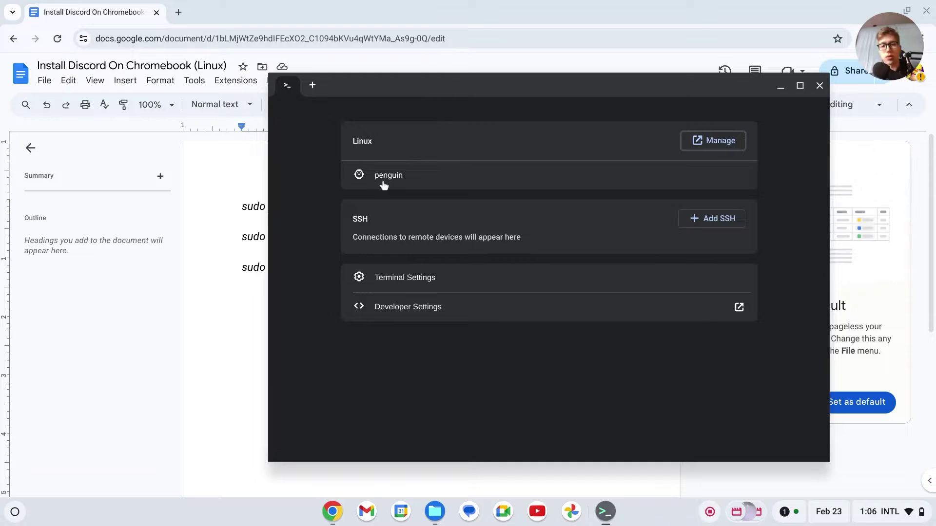
click(381, 181)
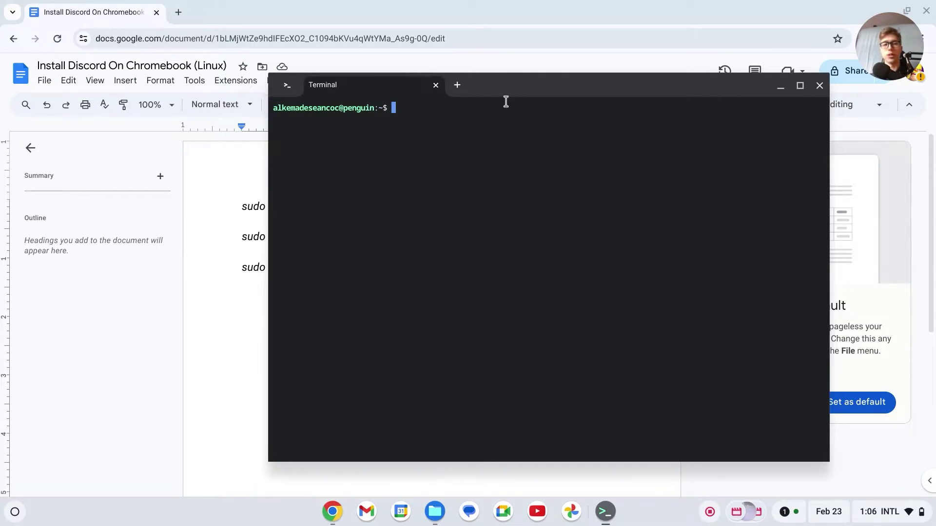
drag(516, 95, 439, 84)
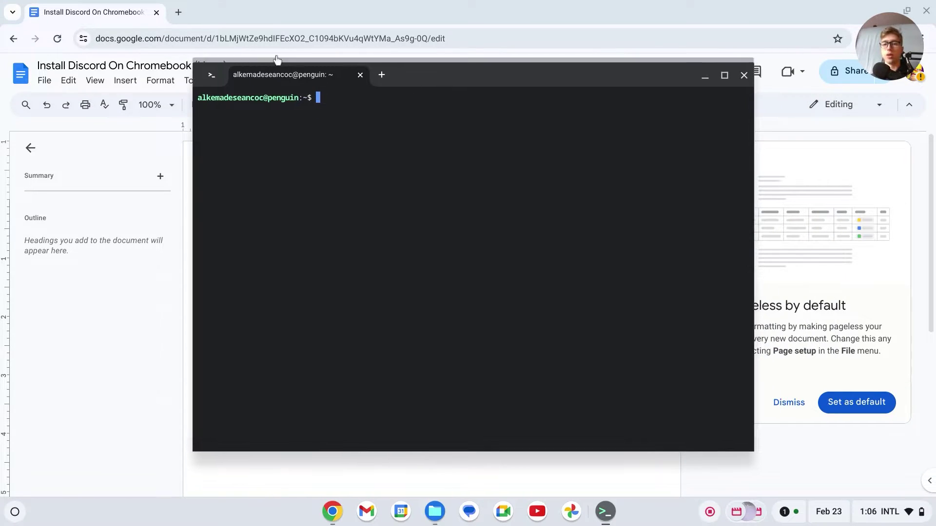
Search 'discord download' in a new tab and download the Linux deb from discord.com/download.
click(178, 12)
text(dis)
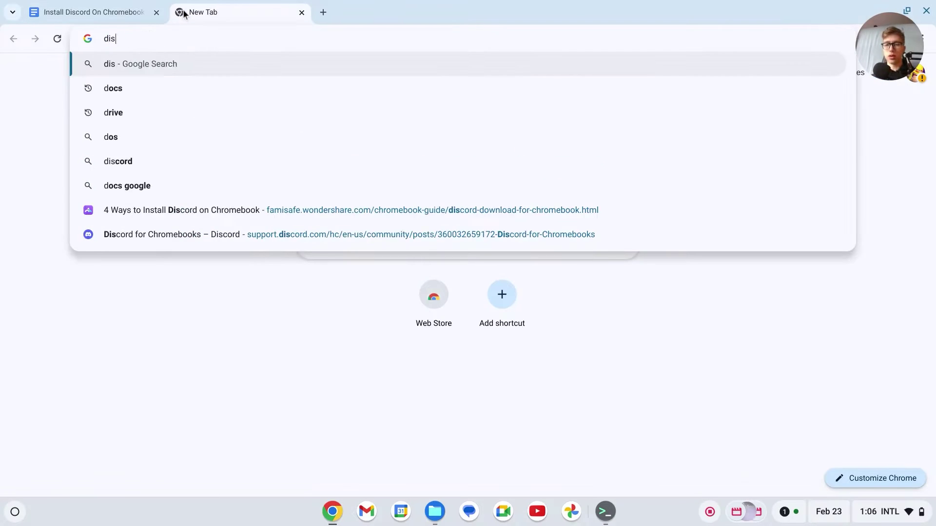
text(cord downl)
key(Return)
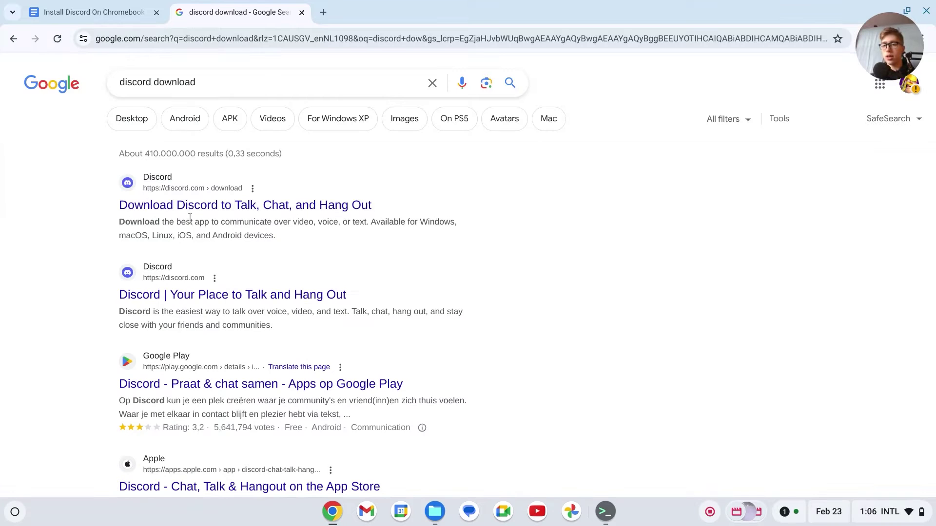
click(207, 205)
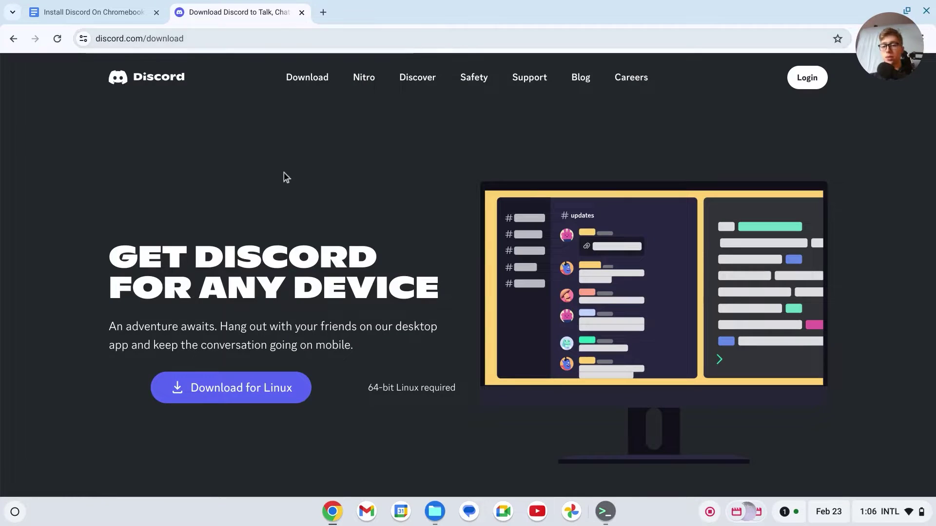
scroll(284, 173, down, 2)
click(275, 287)
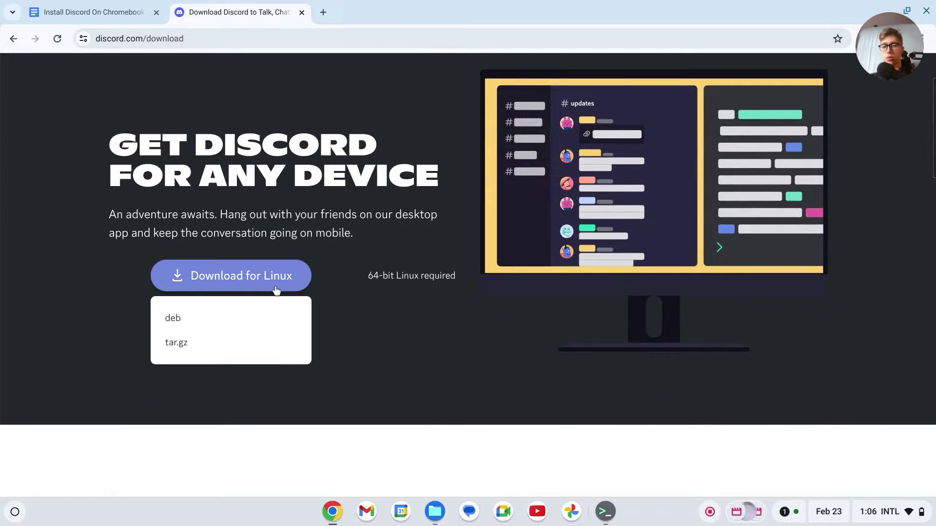
click(174, 319)
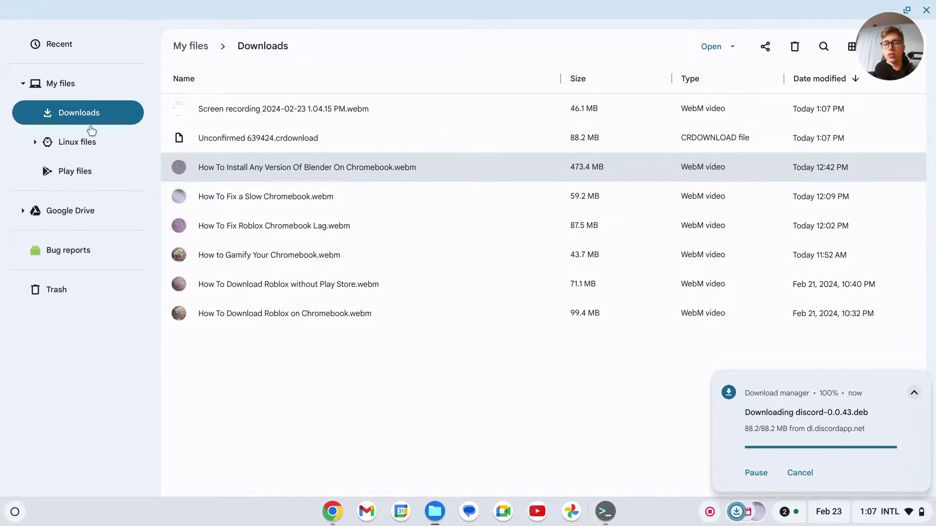
Copy discord-0.0.43.deb from Downloads and paste it into Linux files.
click(253, 139)
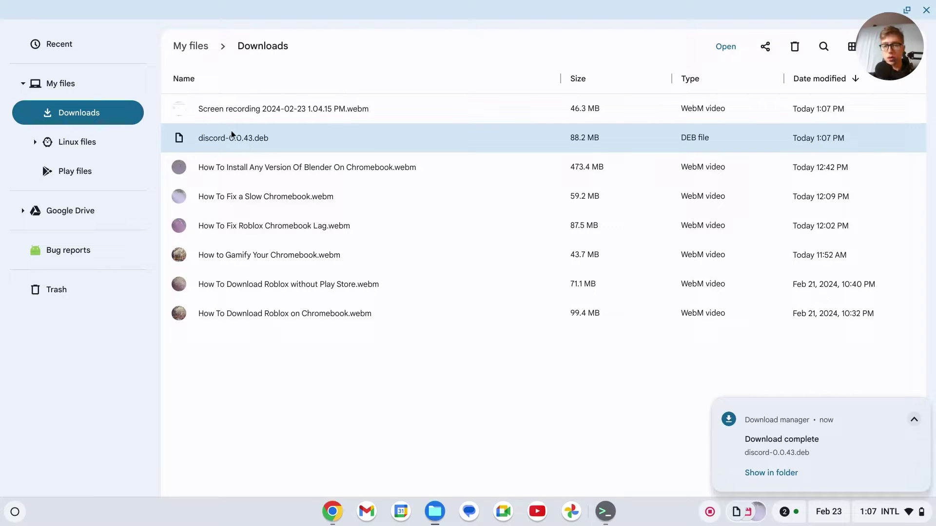
right_click(230, 131)
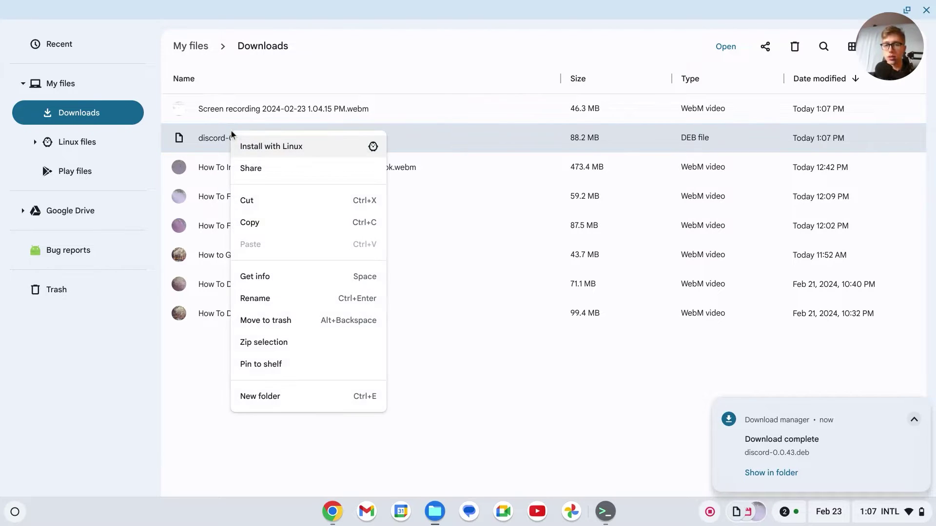
click(255, 220)
click(78, 154)
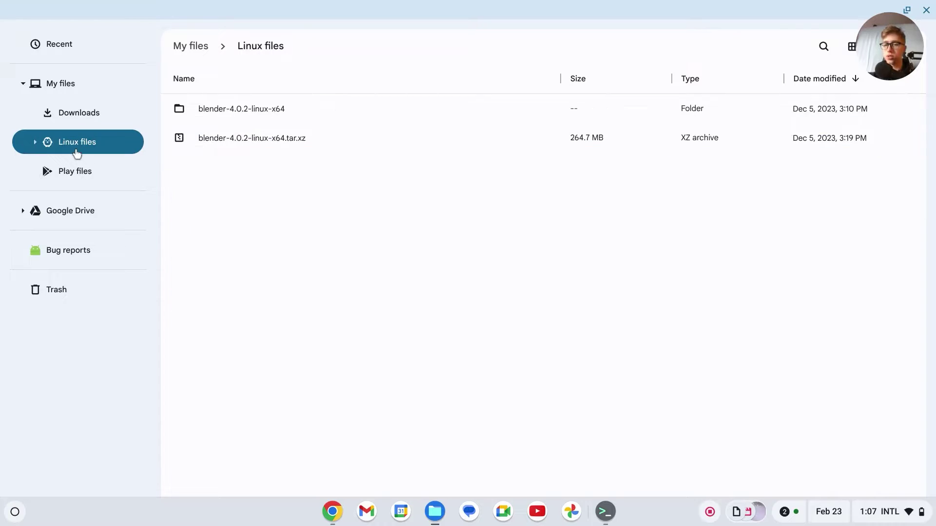
right_click(341, 233)
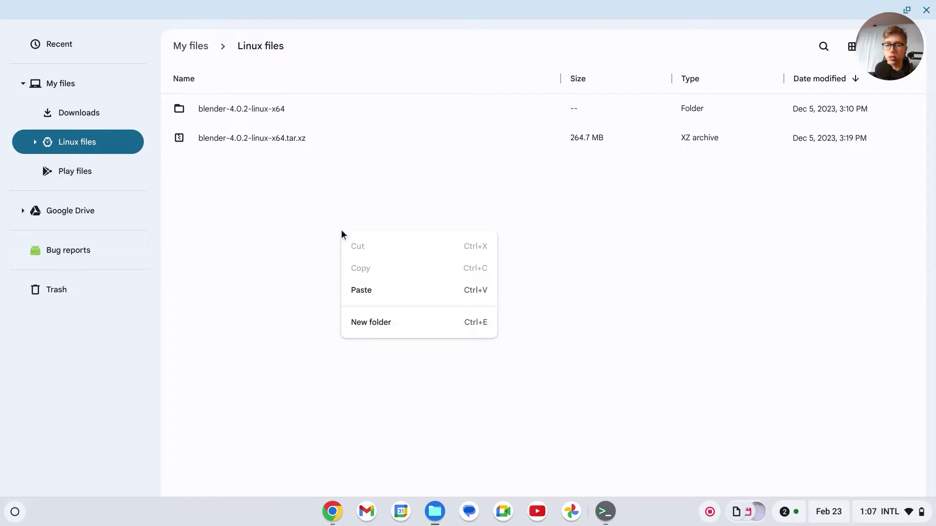
click(392, 296)
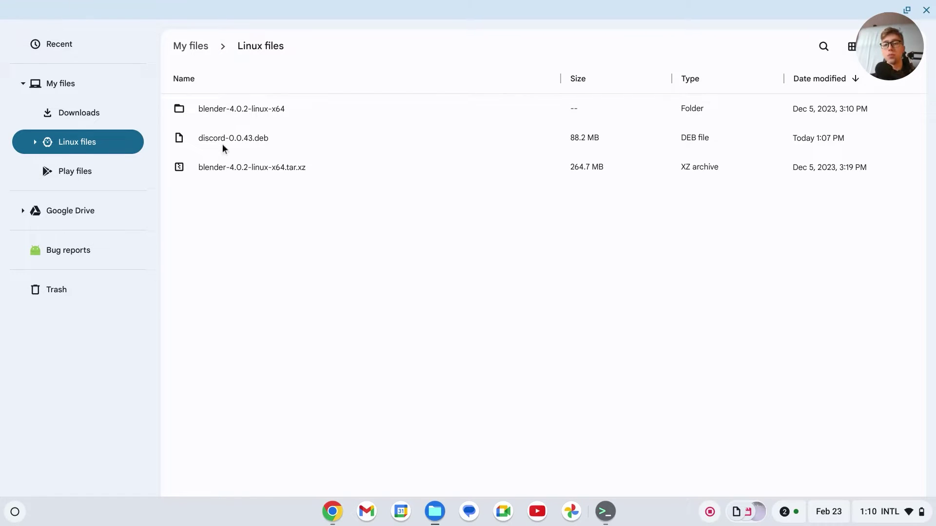
Put discord-0.0.43.deb's name into rename mode and select the full filename to copy.
click(245, 141)
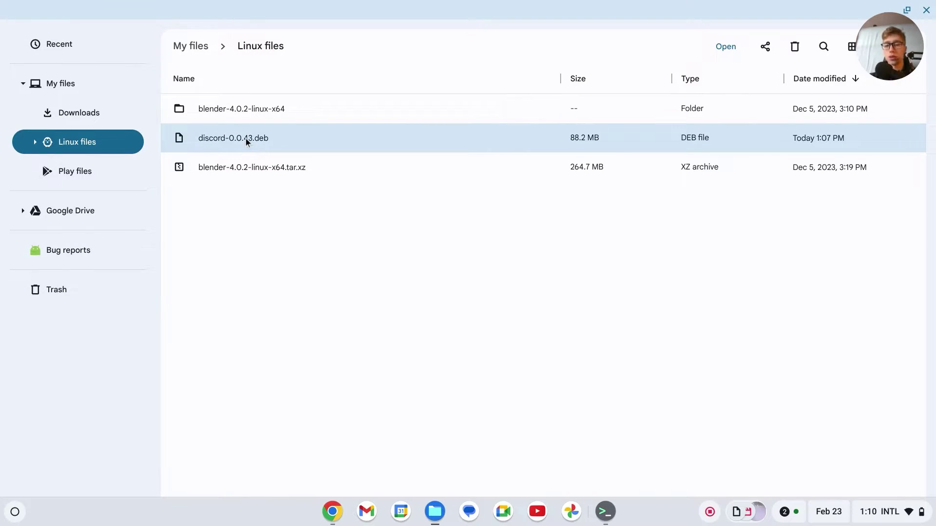
right_click(246, 141)
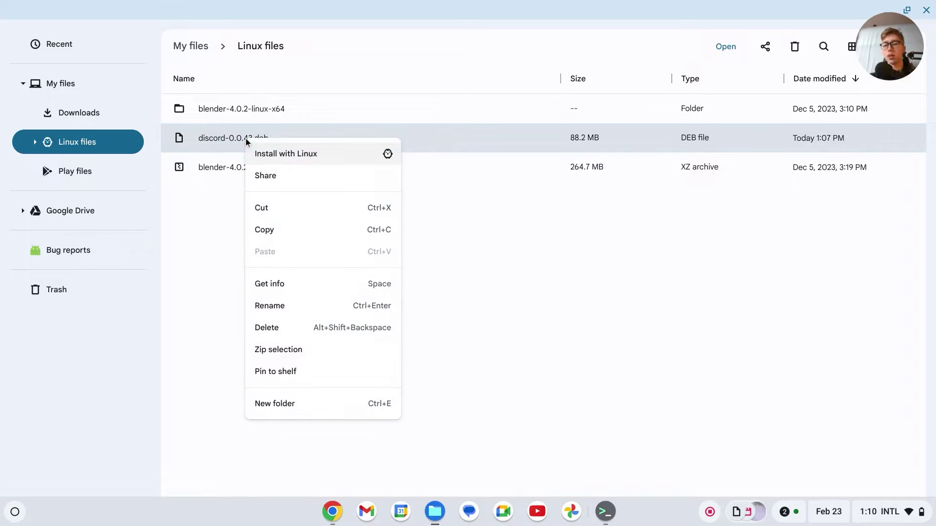
click(341, 299)
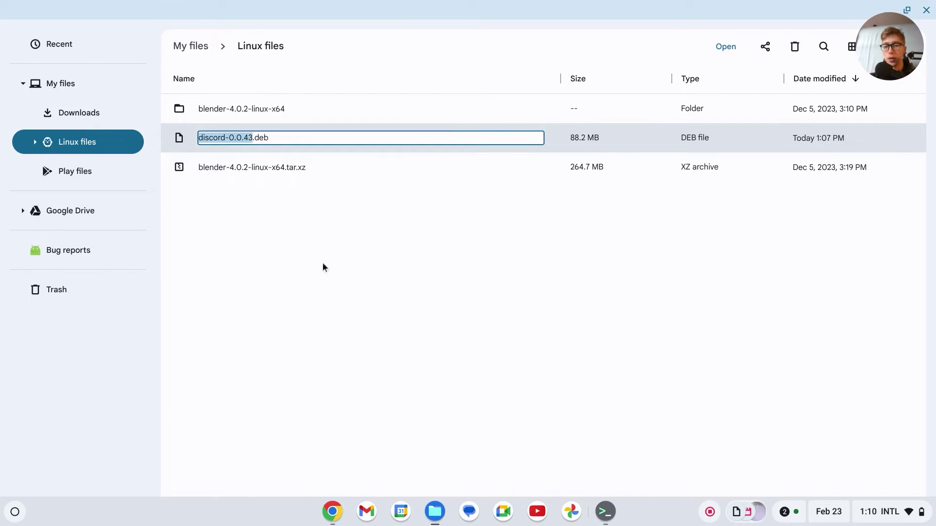
click(302, 141)
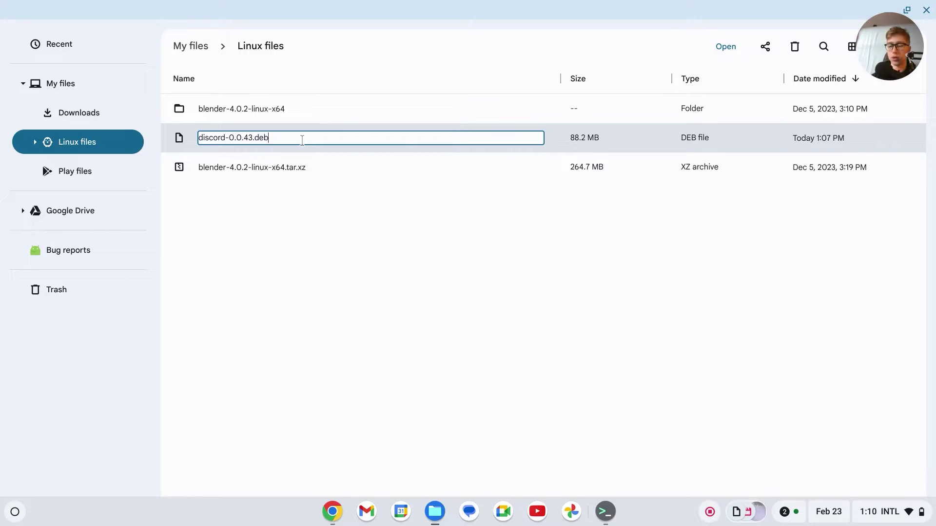
key(ctrl+a)
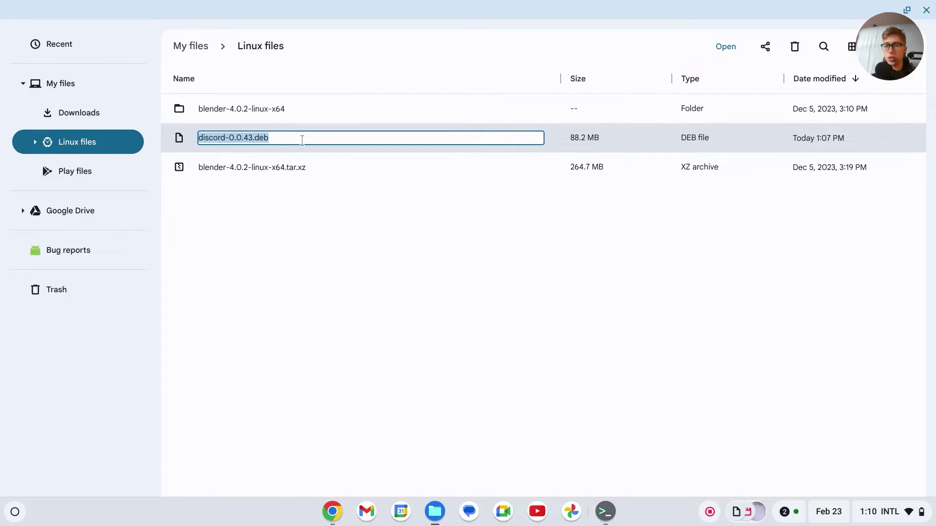
Paste discord-0.0.43.deb into the line 1 and 3 dpkg commands, then return to Terminal.
click(324, 512)
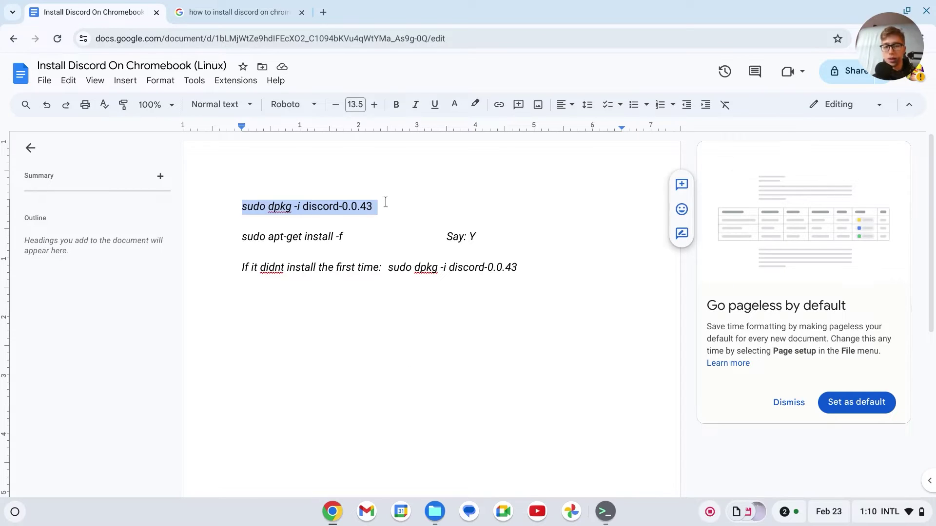
drag(384, 203, 331, 205)
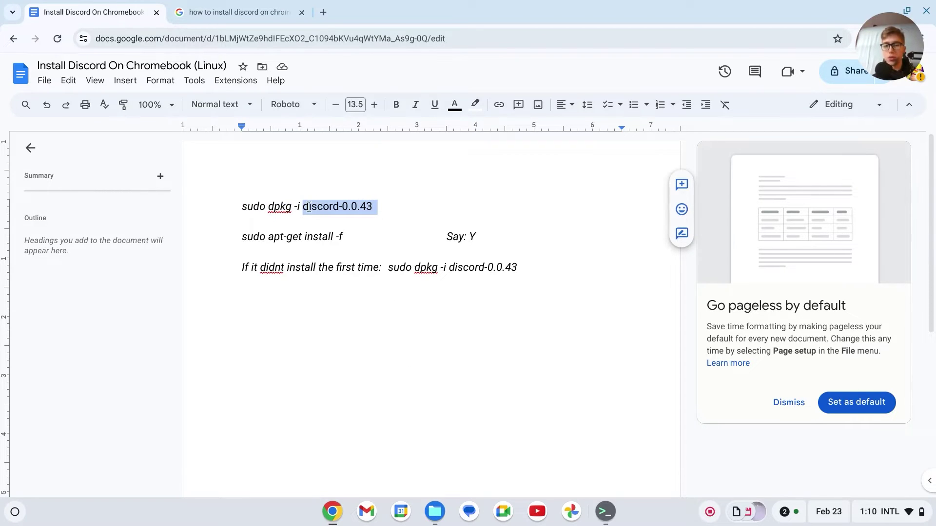
key(ctrl+v)
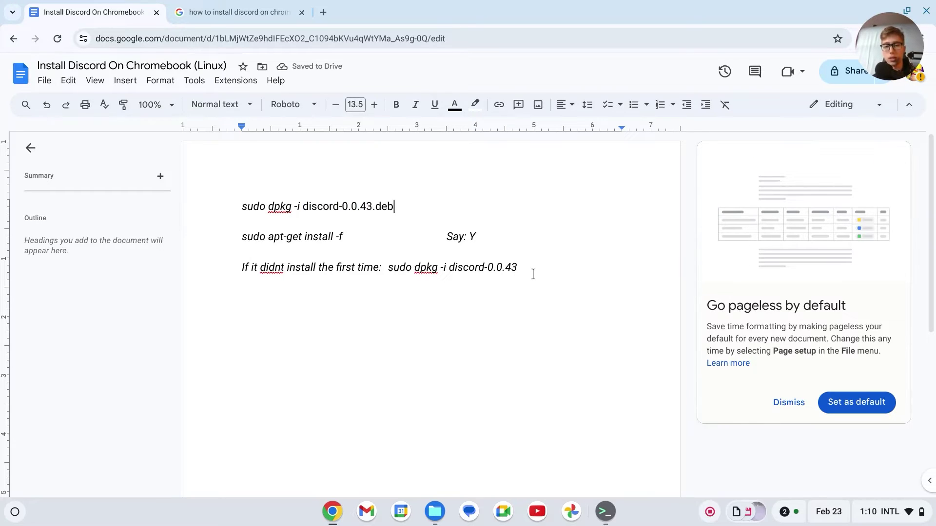
drag(520, 268, 449, 267)
key(ctrl+v)
drag(397, 206, 246, 206)
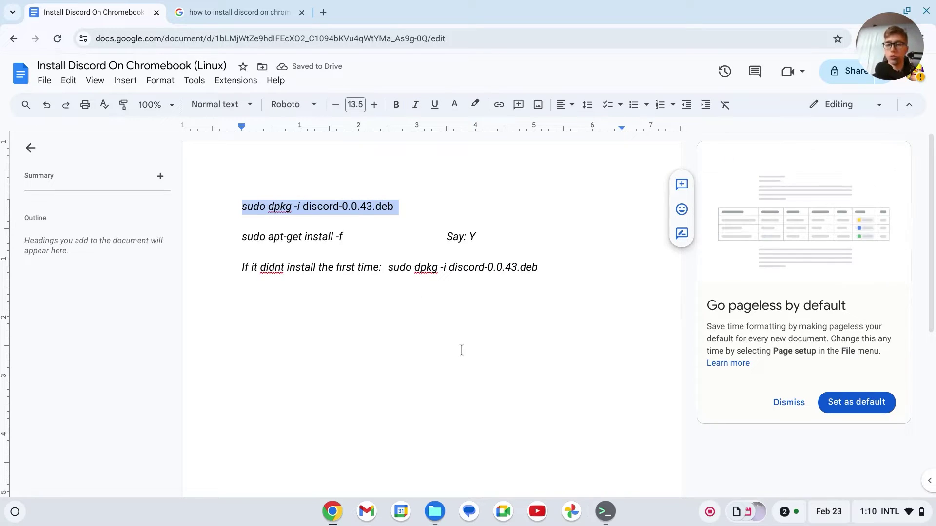
click(600, 510)
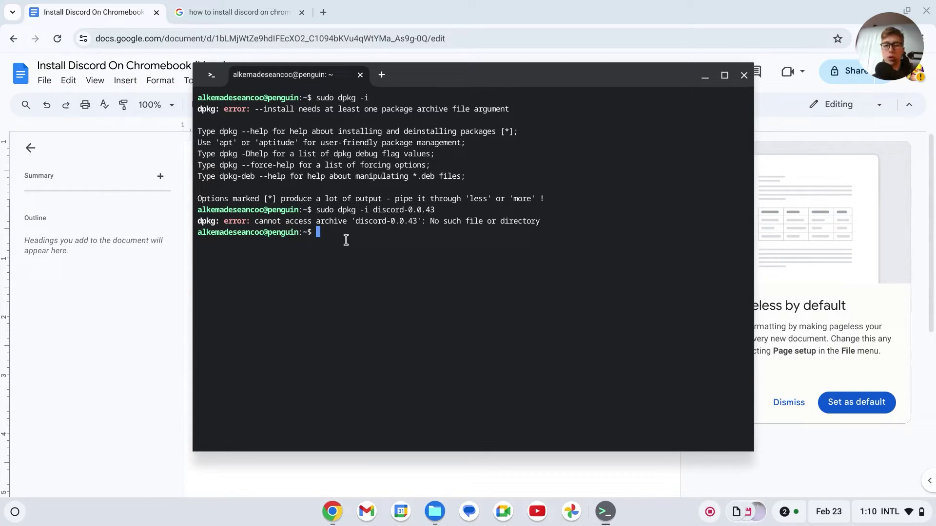
Run sudo dpkg -i discord-0.0.43.deb, then select 'sudo apt-get install -f' in the doc.
key(ctrl+shift+v)
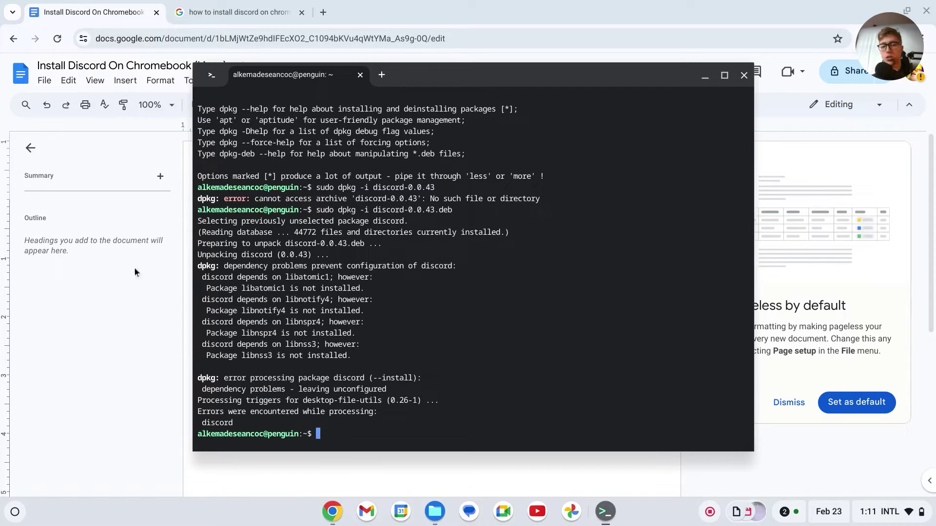
click(77, 326)
triple_click(296, 241)
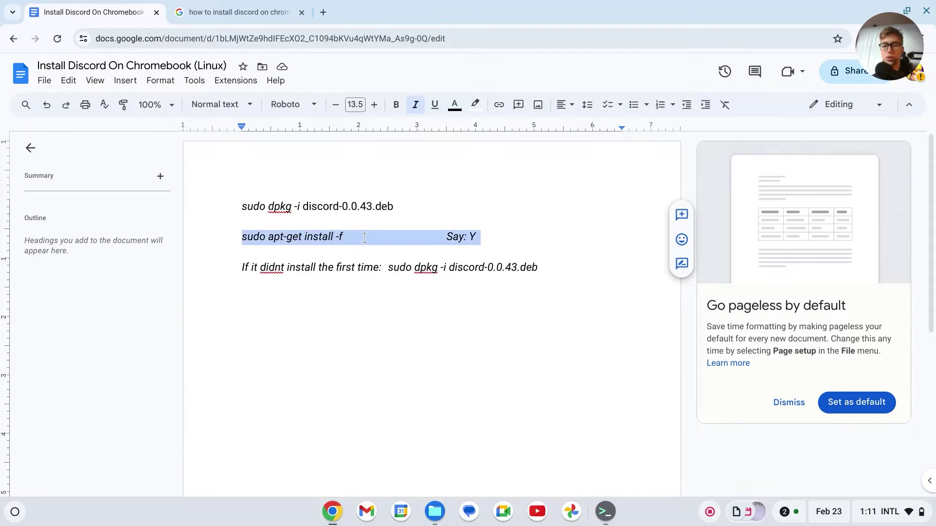
click(345, 237)
drag(345, 237, 243, 237)
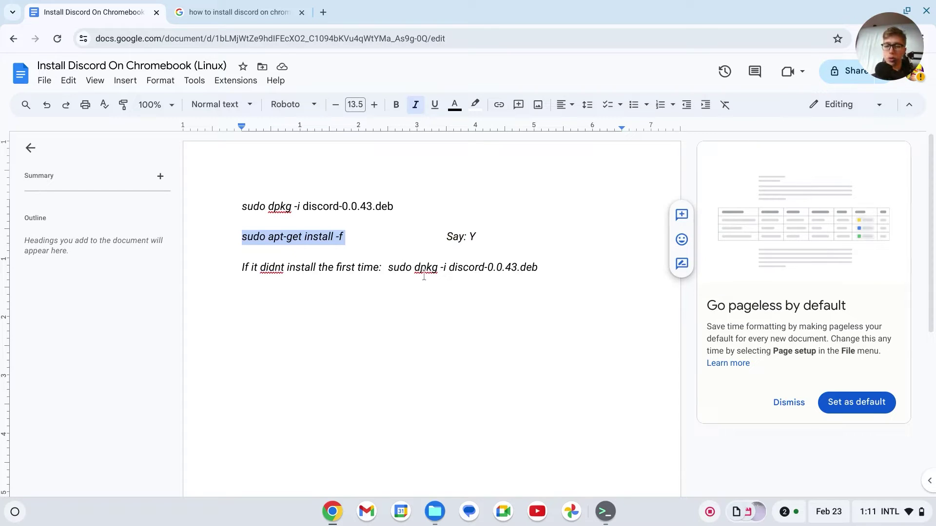
Run sudo apt-get install -f in Terminal and confirm installing the missing dependencies.
click(605, 511)
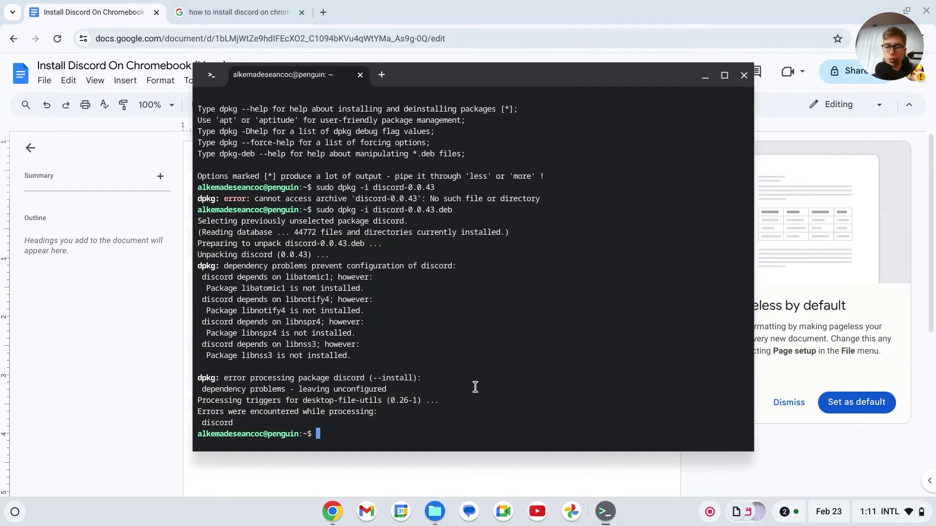
key(ctrl+shift+v)
key(Return)
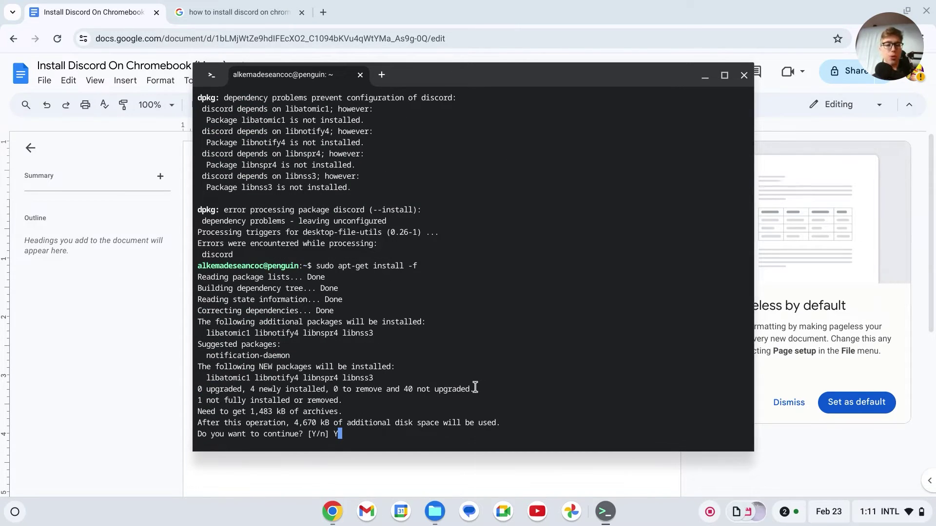
key(Return)
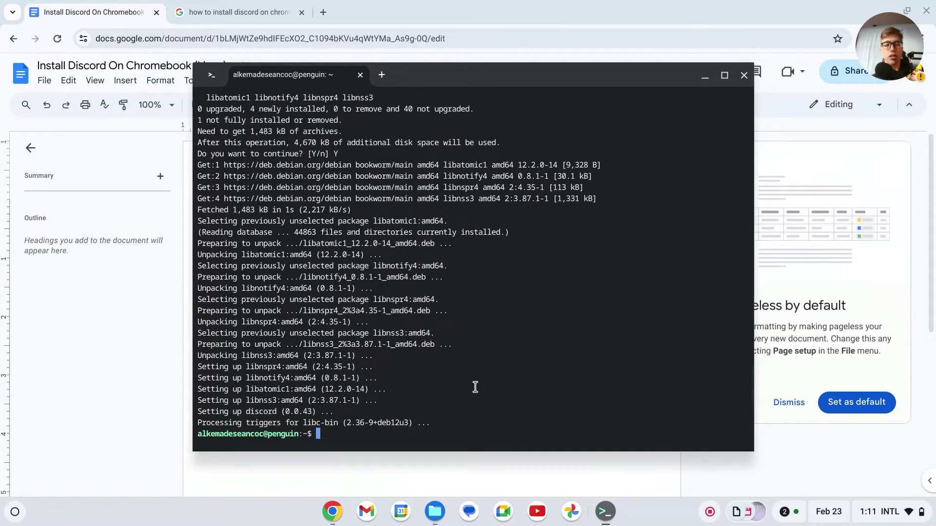
Copy the line-3 command sudo dpkg -i discord-0.0.43.deb from Docs and run it in Terminal.
click(132, 403)
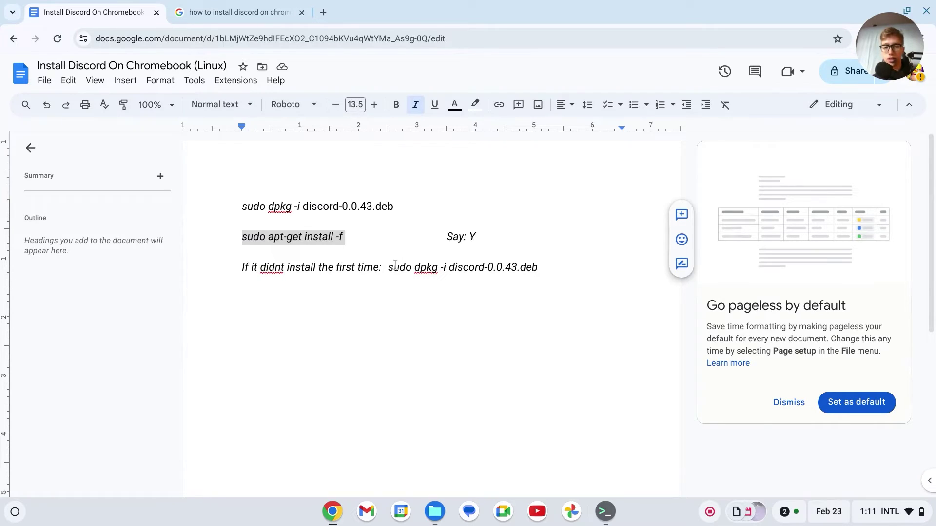
drag(389, 267, 517, 263)
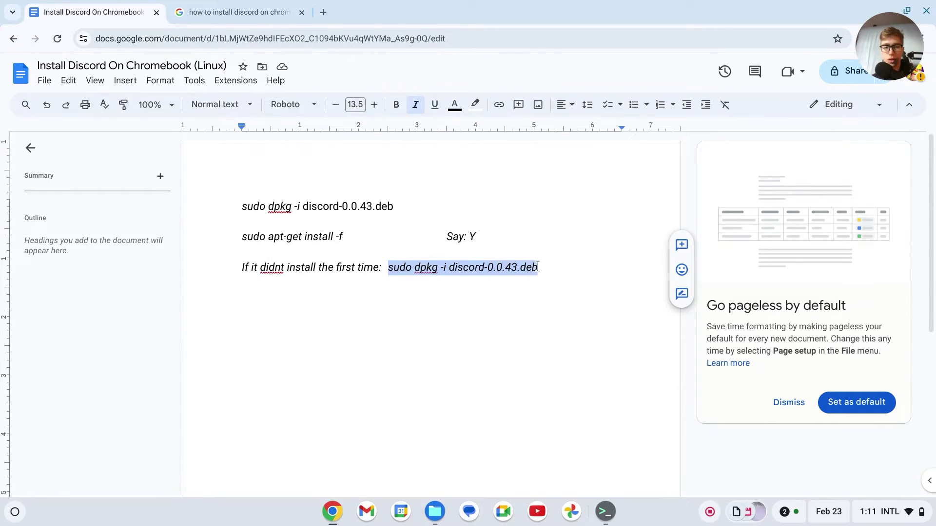
key(ctrl+c)
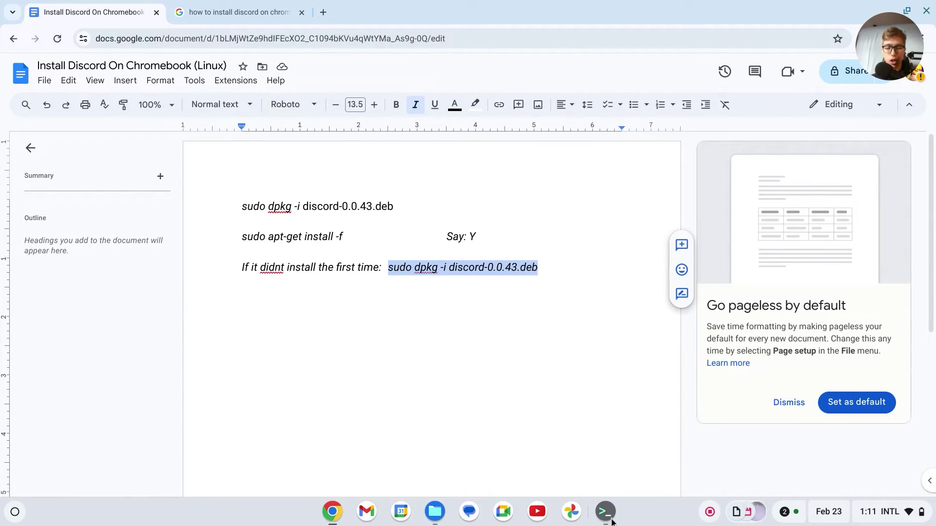
click(605, 512)
key(ctrl+shift+v)
key(Return)
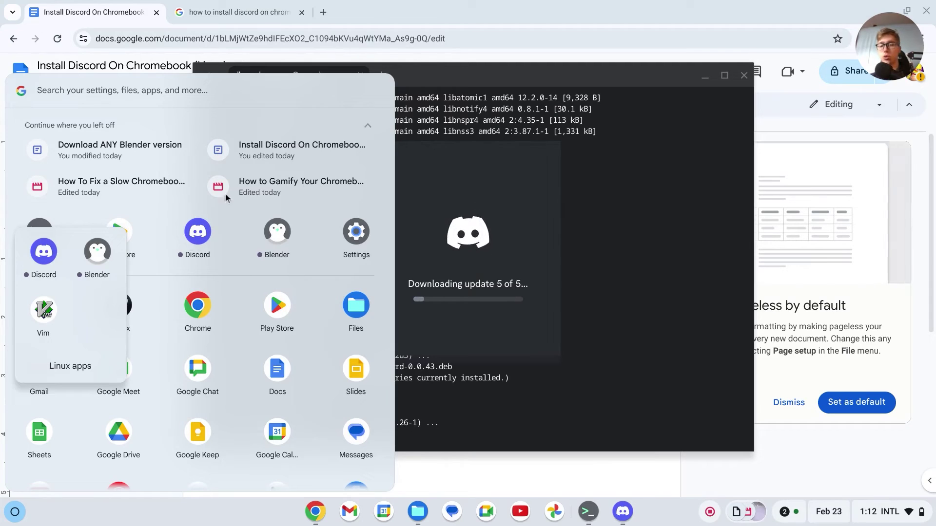
Check the launcher's Linux apps folder for Discord, then close the launcher and Terminal.
click(14, 513)
click(40, 306)
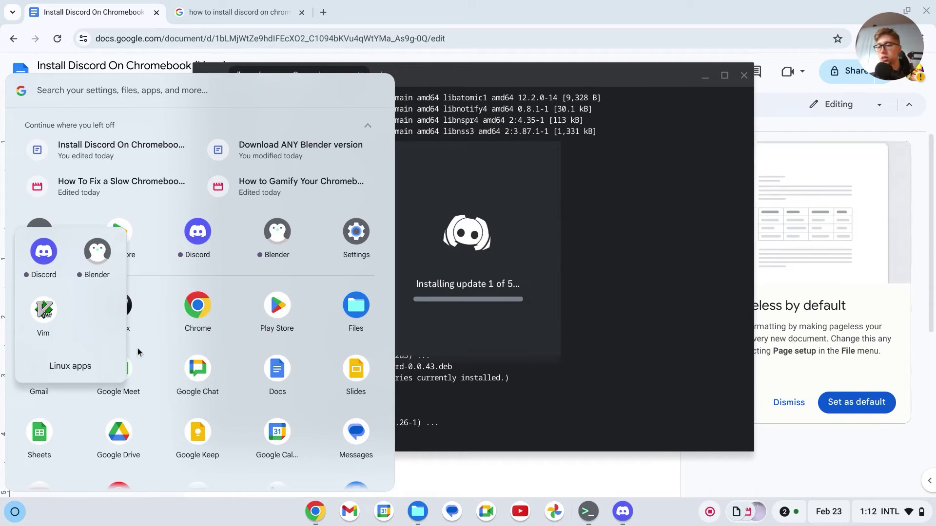
click(164, 288)
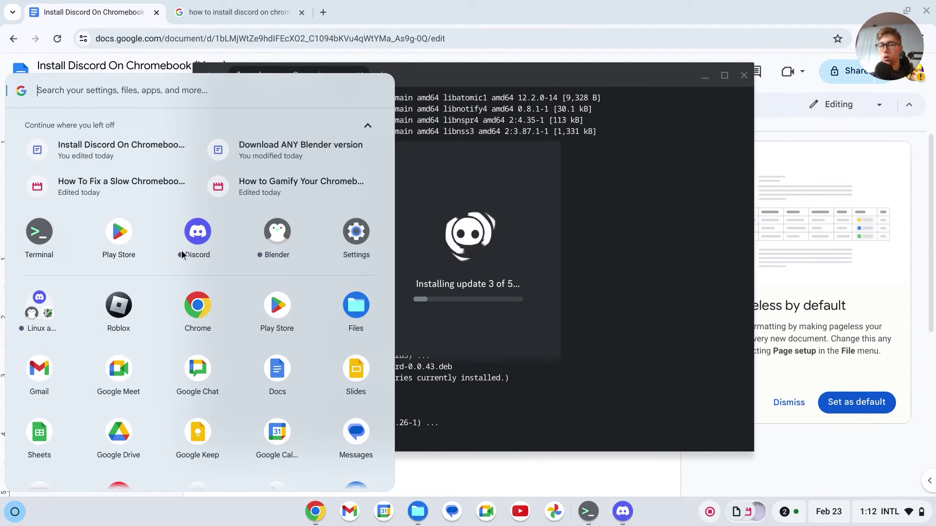
click(433, 180)
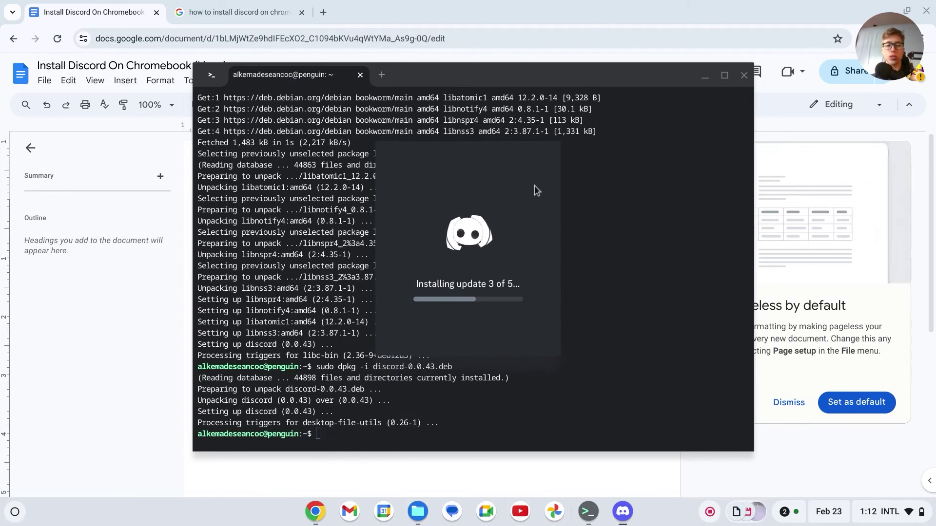
click(744, 74)
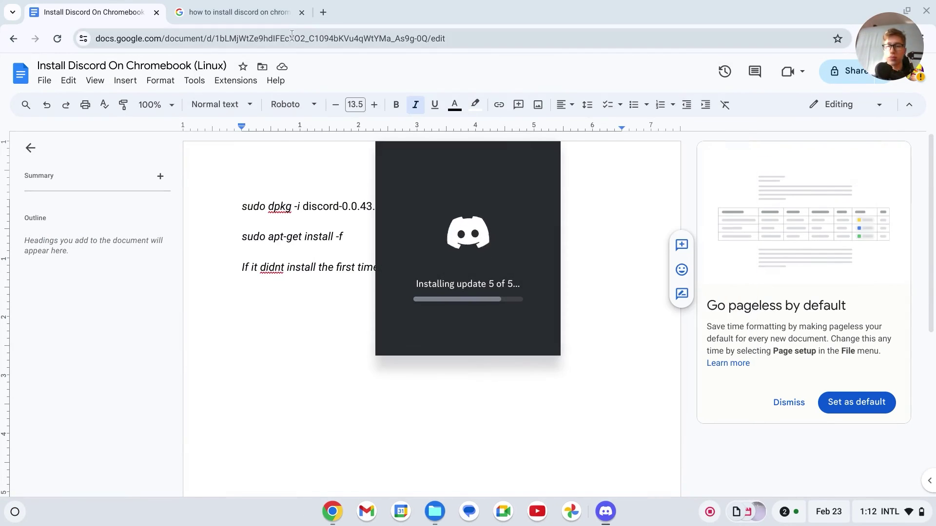
Close the extra Chrome tab and maximize the Discord window to full screen.
click(301, 12)
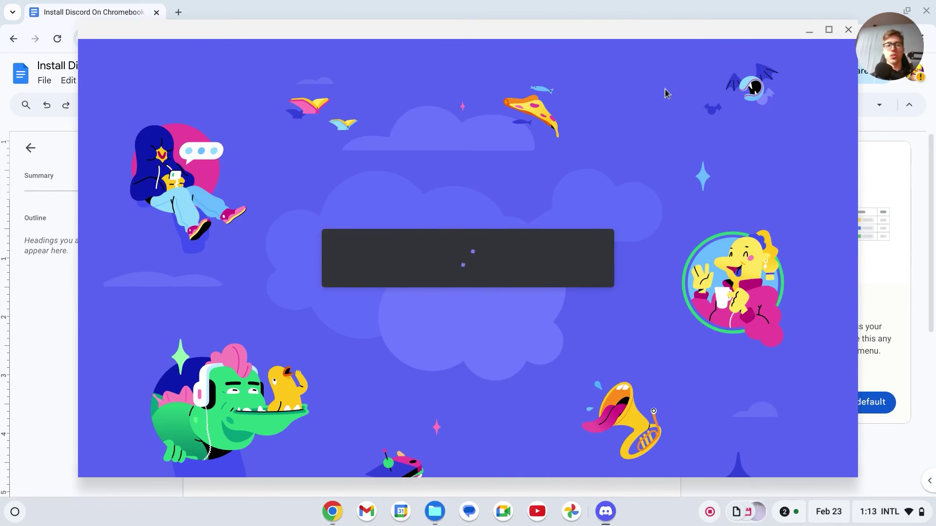
click(828, 30)
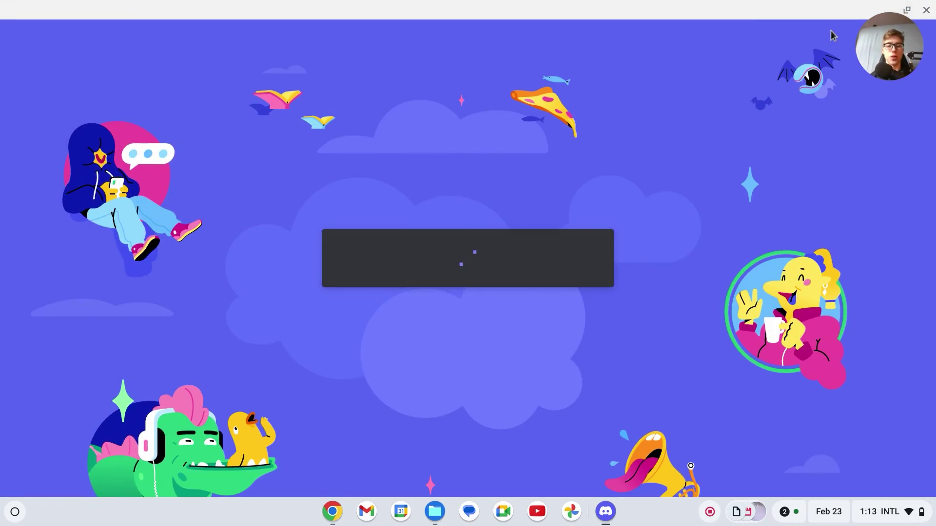